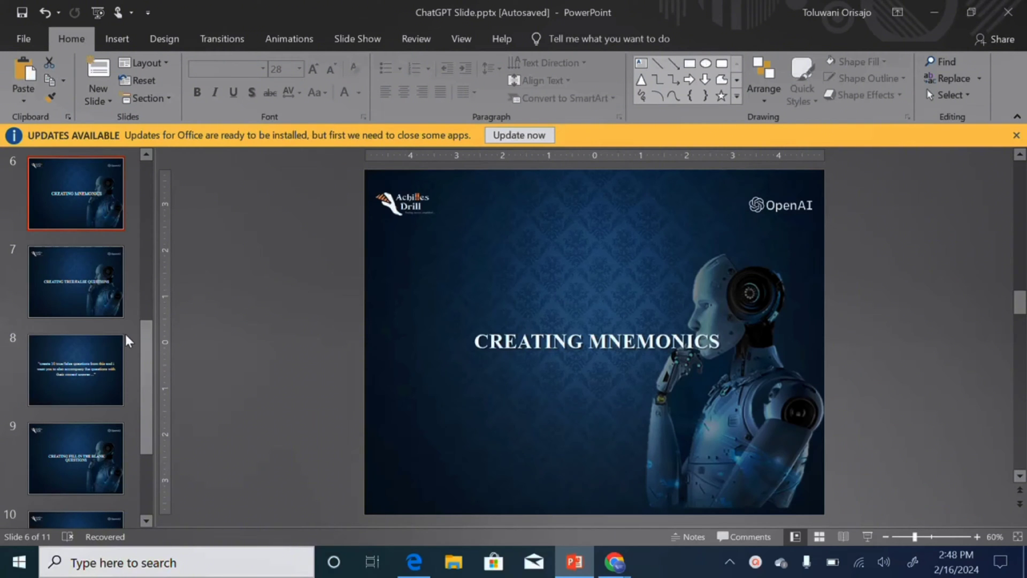
Step: Advance through the slide thumbnails to slide 8 with the true/false questions prompt
left_click(64, 298)
scroll(720, 364, "down", 1)
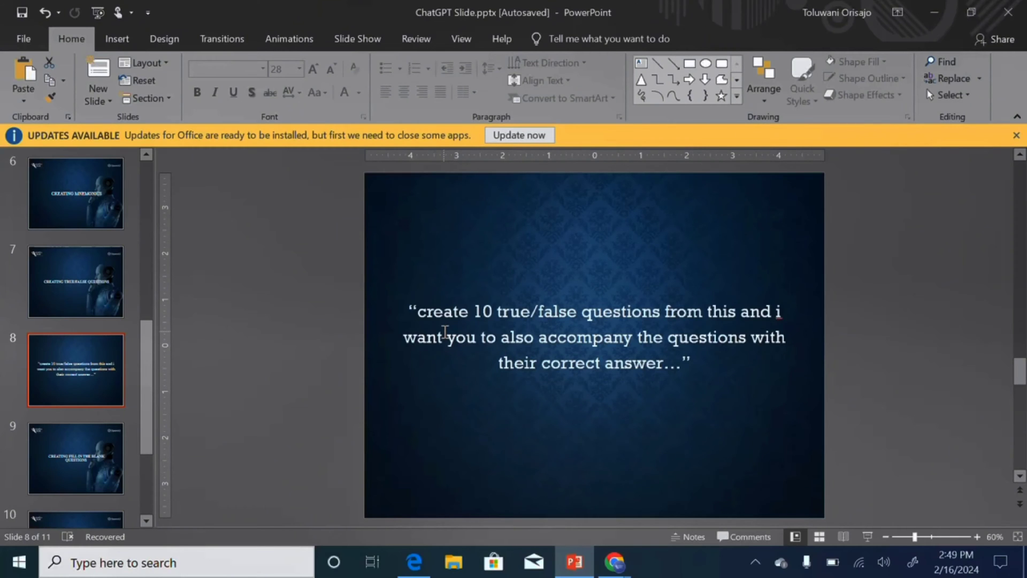
Step: In the brachial plexus PDF, select the location-of-parts title and bullets on page 6
left_click(414, 561)
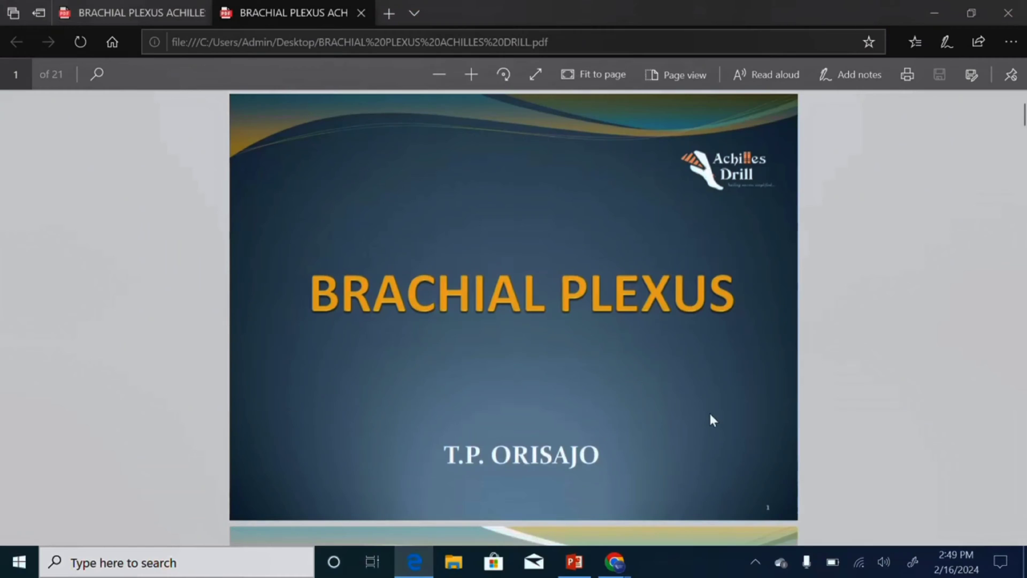
scroll(710, 419, "down", 10)
scroll(711, 413, "down", 20)
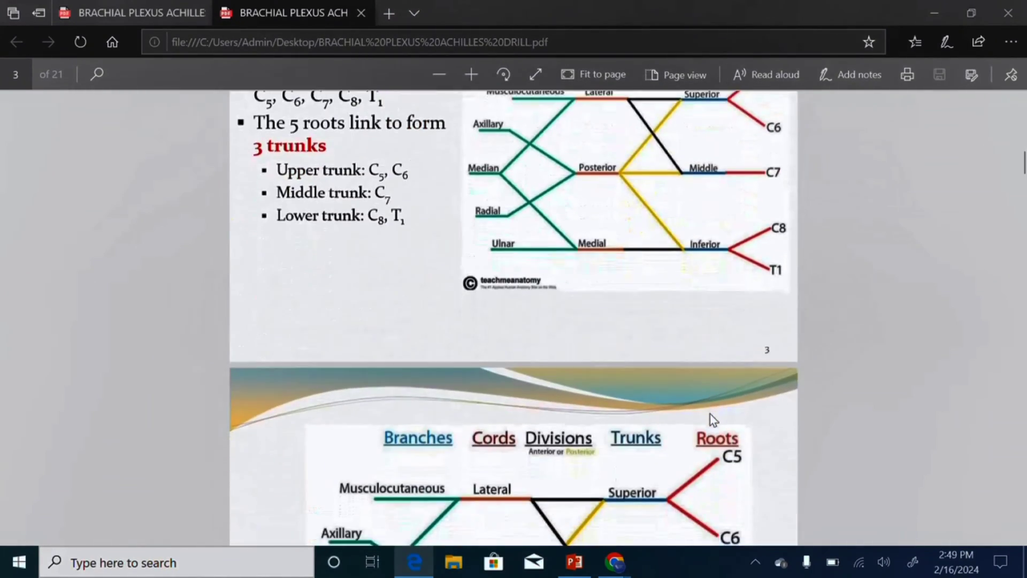
scroll(711, 415, "down", 7)
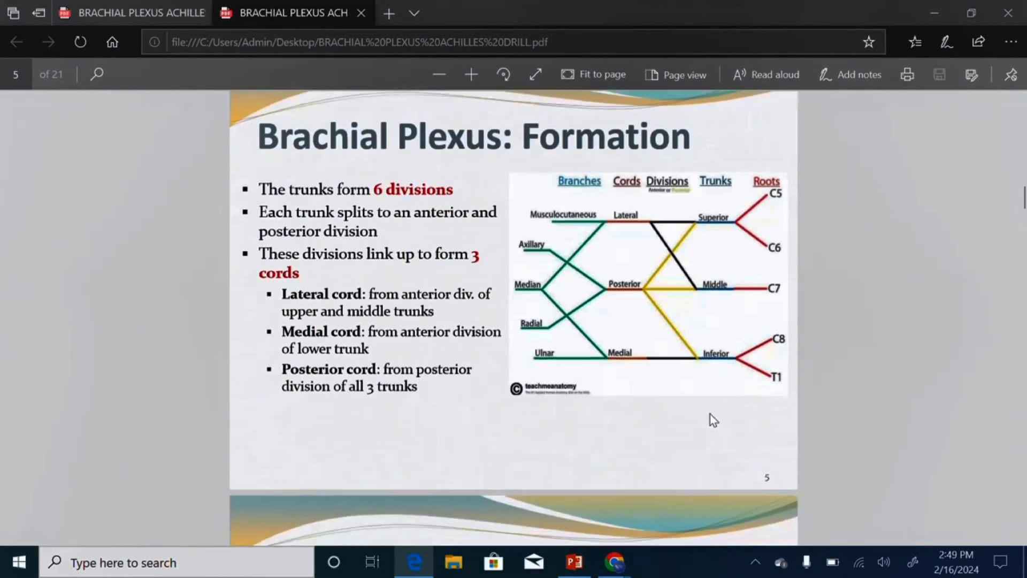
scroll(713, 420, "up", 1)
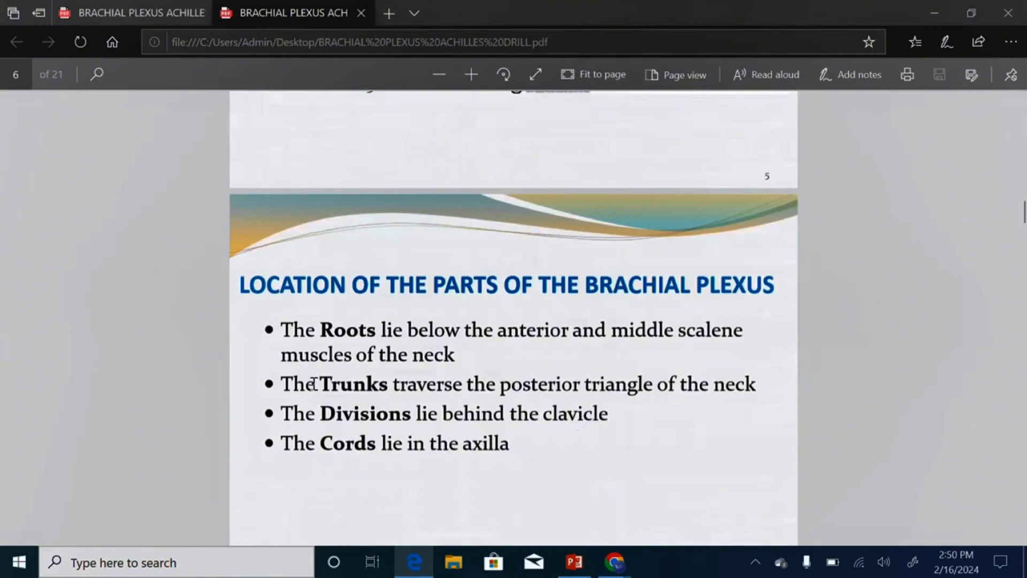
left_click_drag(246, 291, 517, 451)
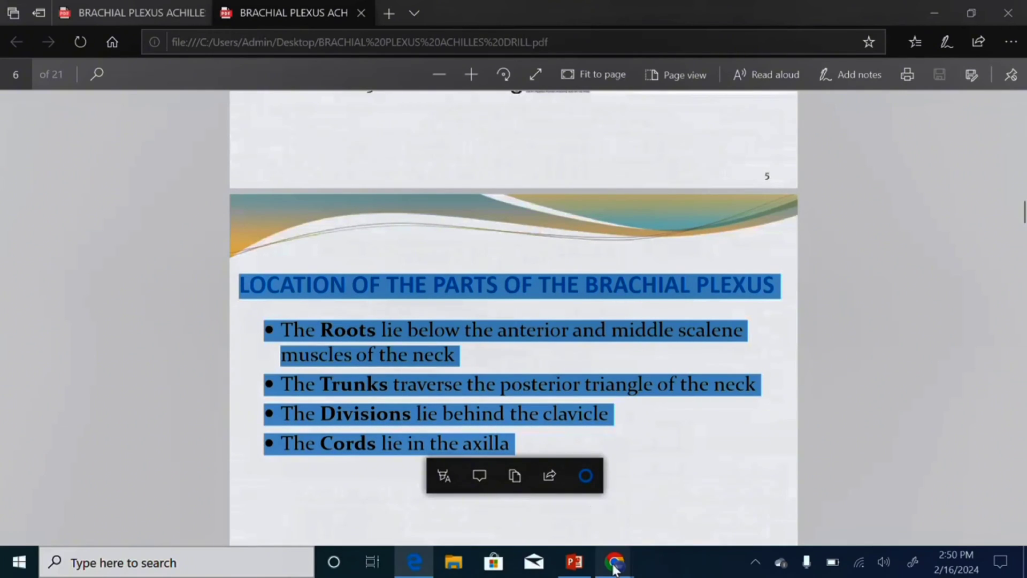
Step: Paste the copied PDF text into the ChatGPT message box, then return to PowerPoint
mouse_move(615, 561)
left_click(678, 511)
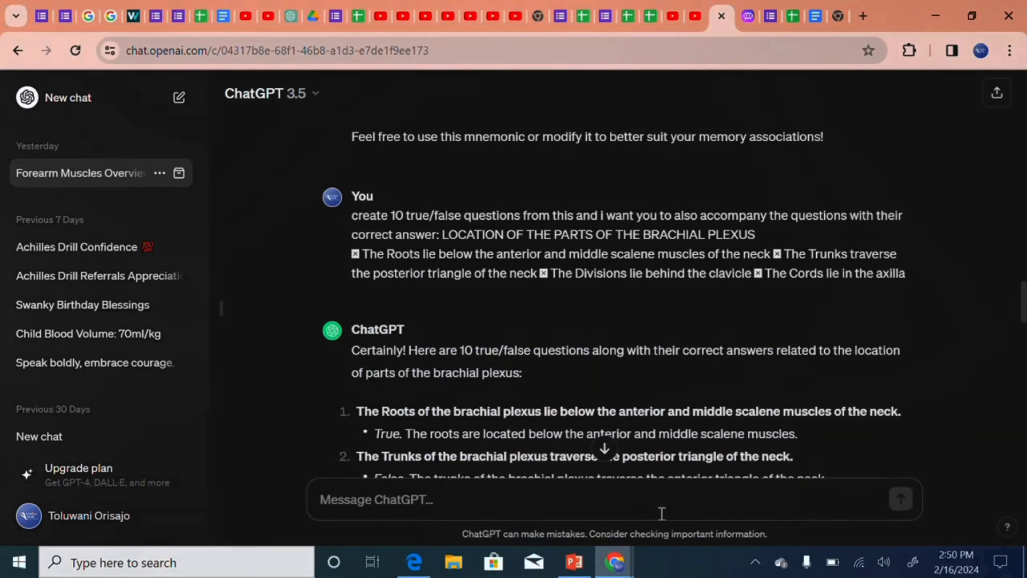
type("LOCATION OF THE PARTS OF THE BRACHIAL PLEXUS ⊠ The Roots lie below the anterior and middle scalene muscles of the neck ⊠ The Trunks traverse the posterior triangle of the neck ⊠ The Divisions lie behind the clavicle ⊠ The Cords lie in the axilla")
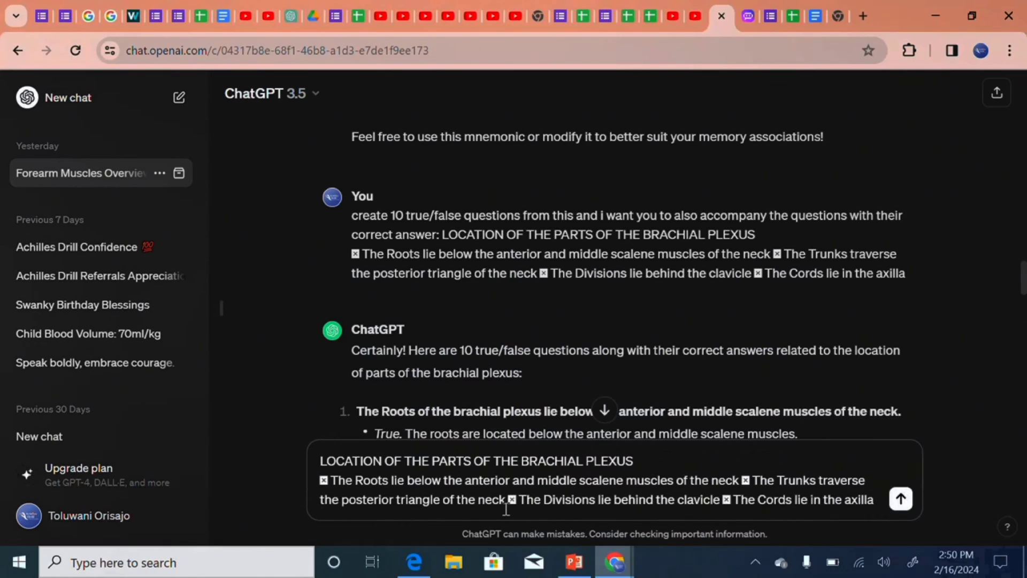
left_click(572, 562)
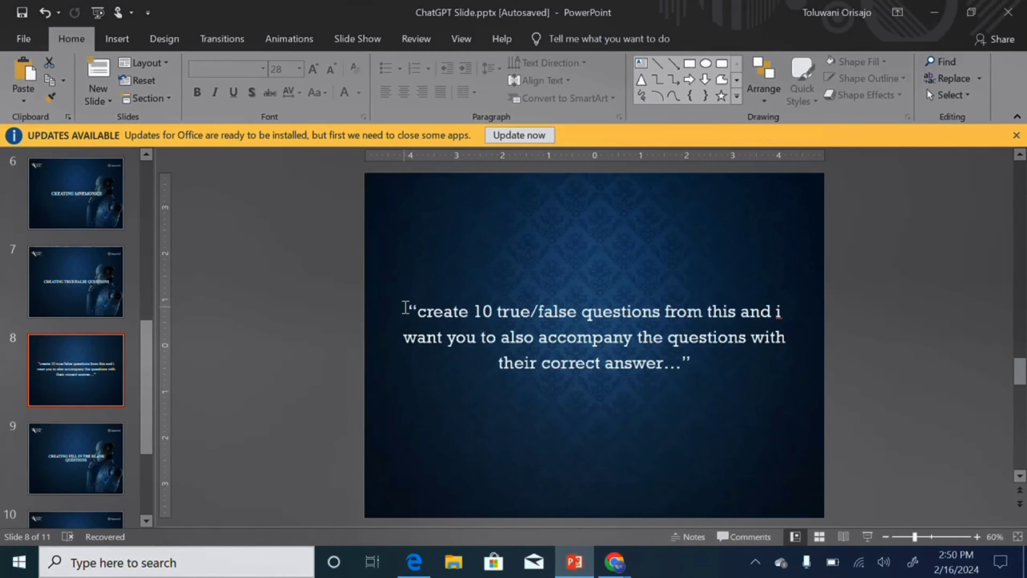
Step: Select slide 8's prompt sentence asking for 10 true/false questions with answers
left_click_drag(417, 310, 659, 366)
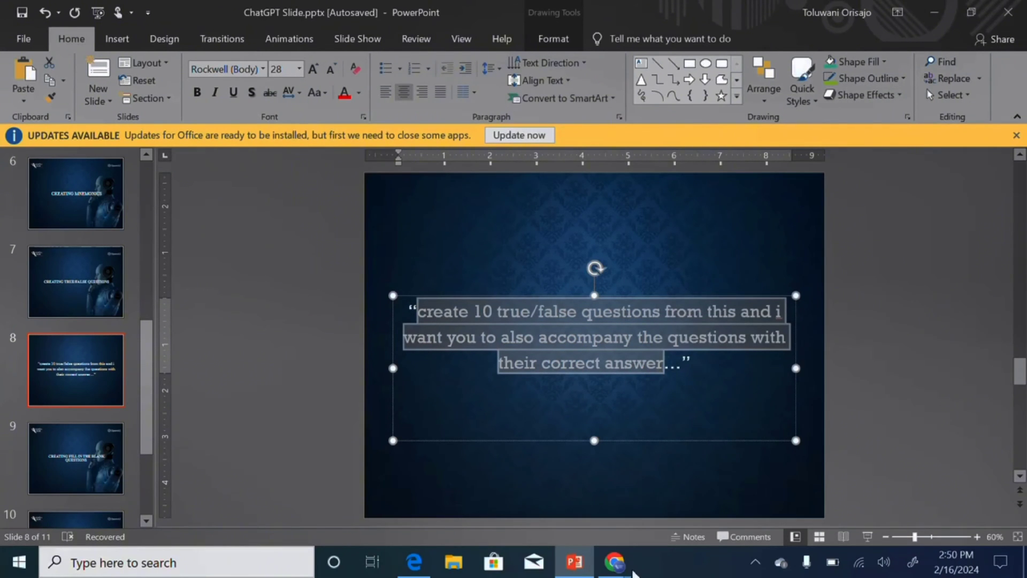
mouse_move(621, 572)
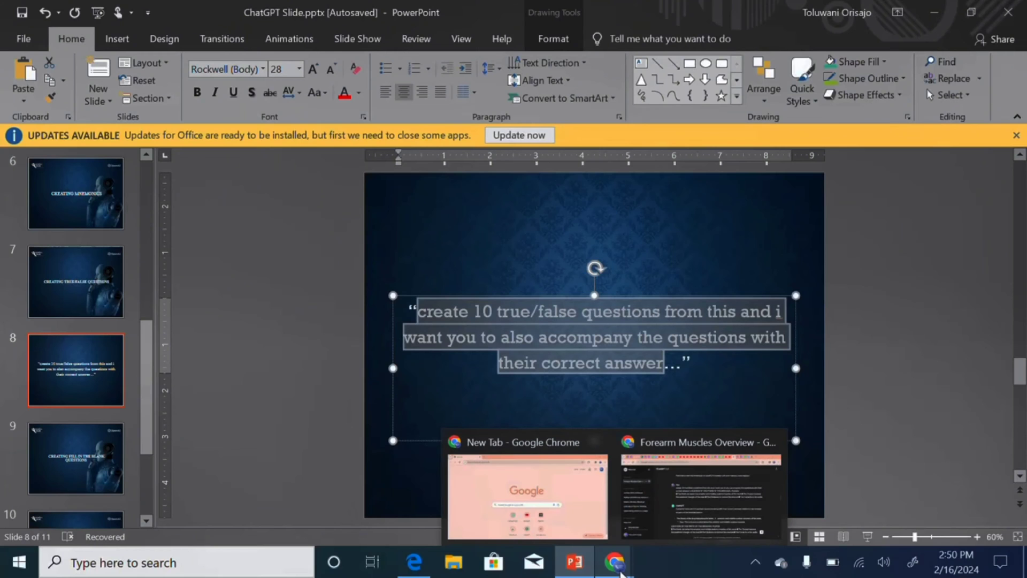
Step: Insert the prompt sentence plus a colon before the PDF text and send it to ChatGPT
left_click(661, 529)
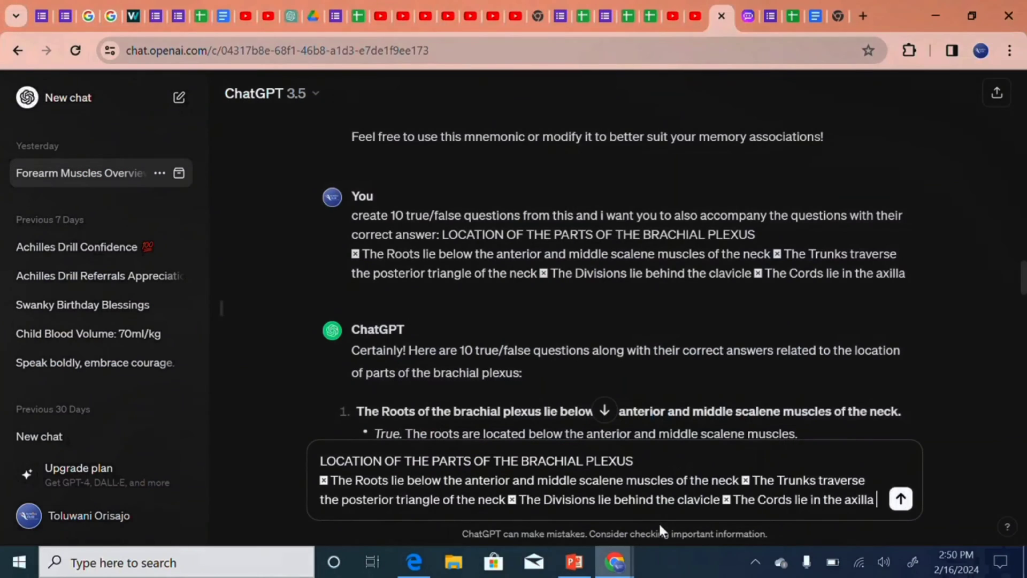
left_click(321, 461)
type("create 10 true/false questions from this and i want you to also accompany the questions with their correct answer")
type(":")
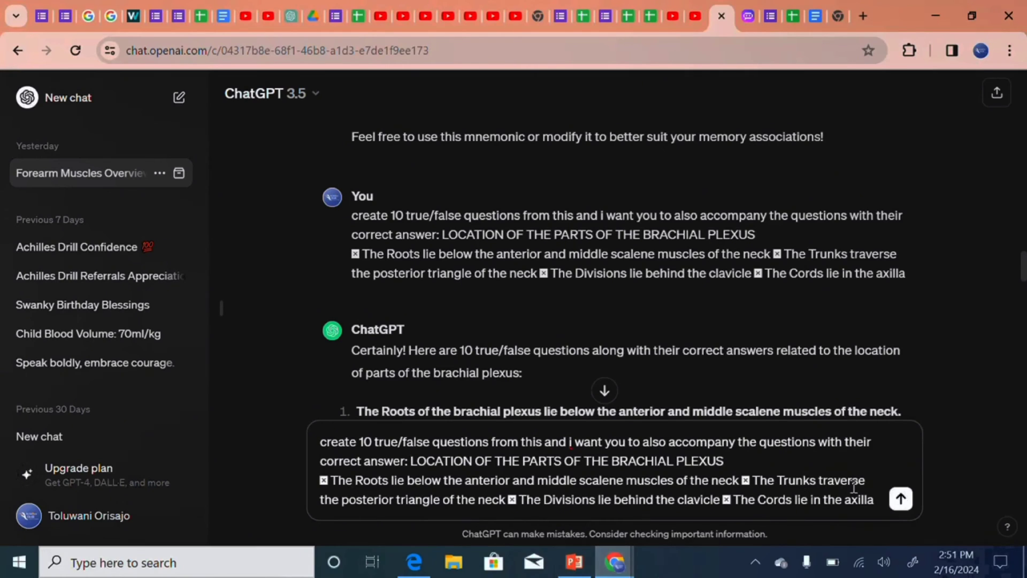
left_click(900, 498)
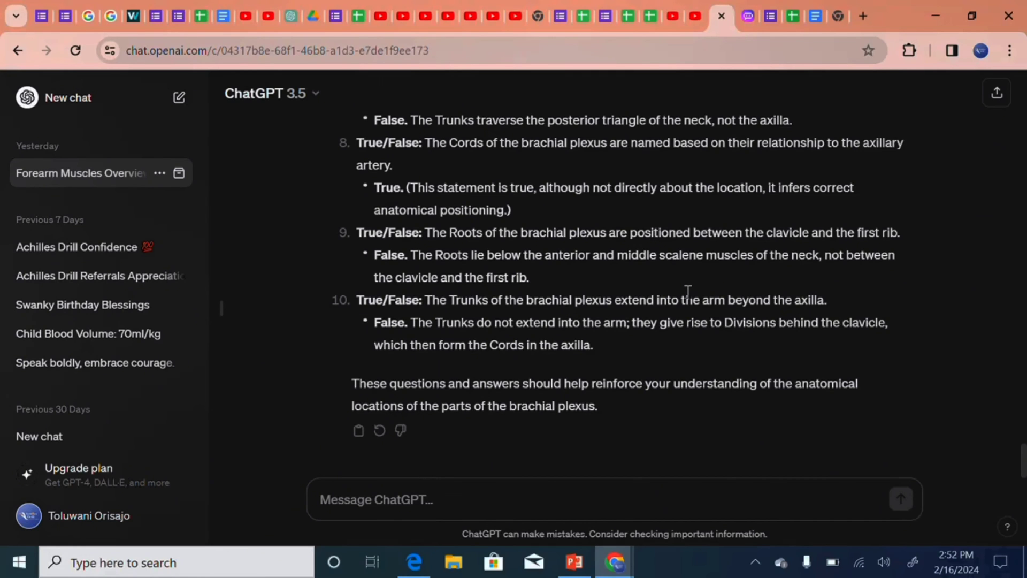
Step: Write the follow-up message "let's have it in a table" in the ChatGPT box
scroll(550, 329, "up", 8)
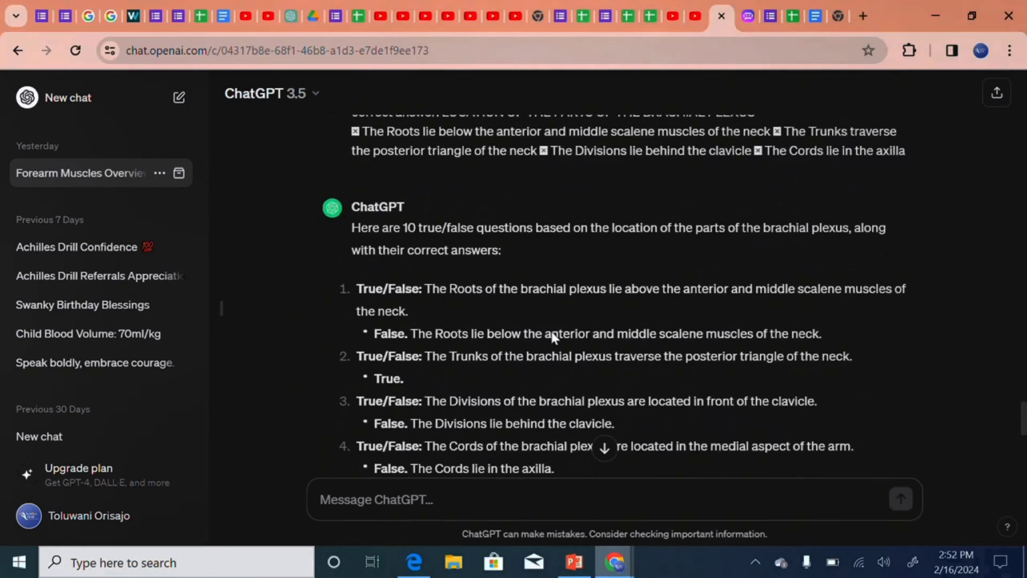
scroll(550, 329, "down", 10)
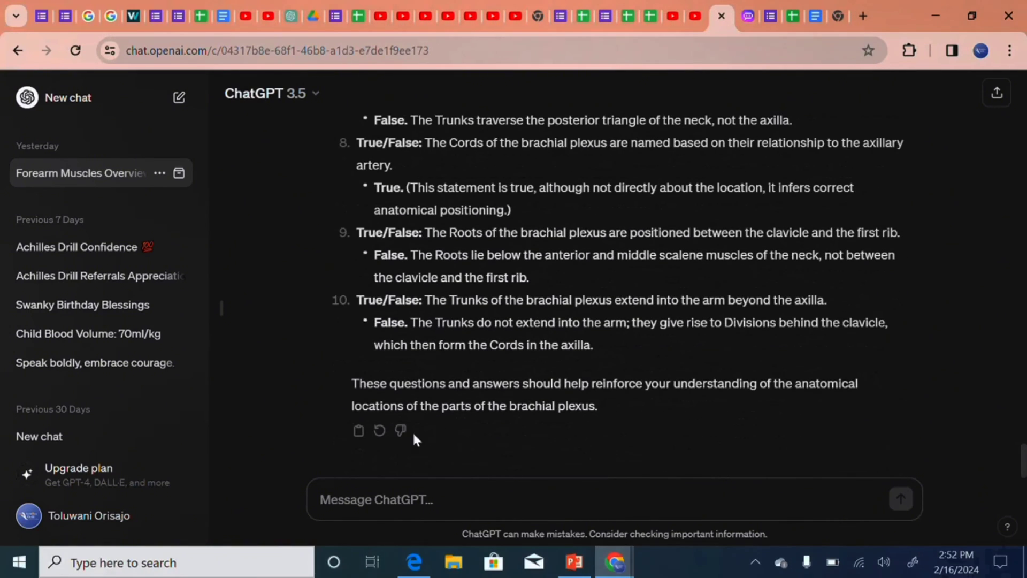
left_click(384, 491)
type("lets'")
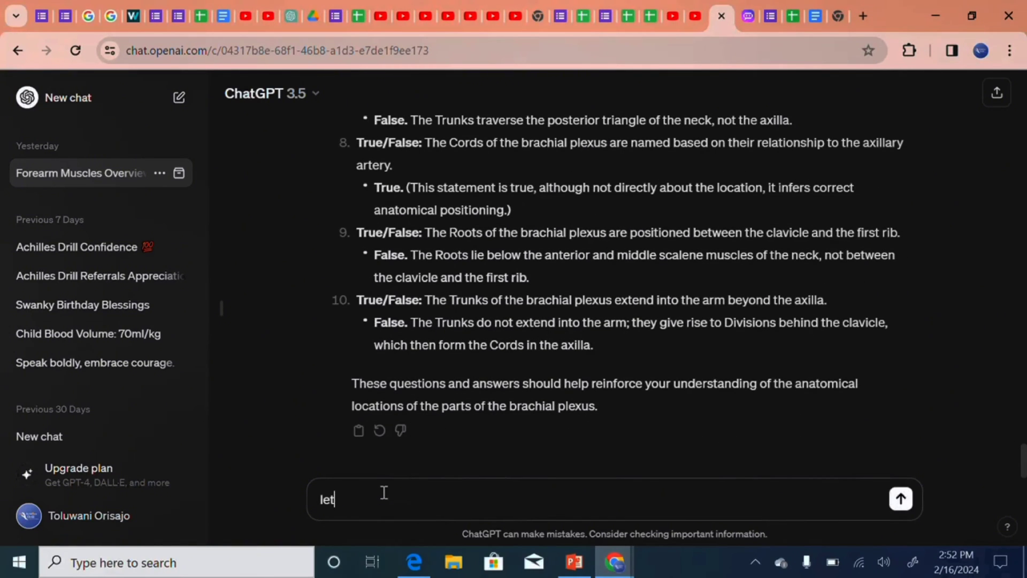
key("BackSpace")
key("BackSpace")
type("'s have it in a table")
Step: Send the table request and review the Statement, True/False and Answer table before returning to PowerPoint
left_click(901, 499)
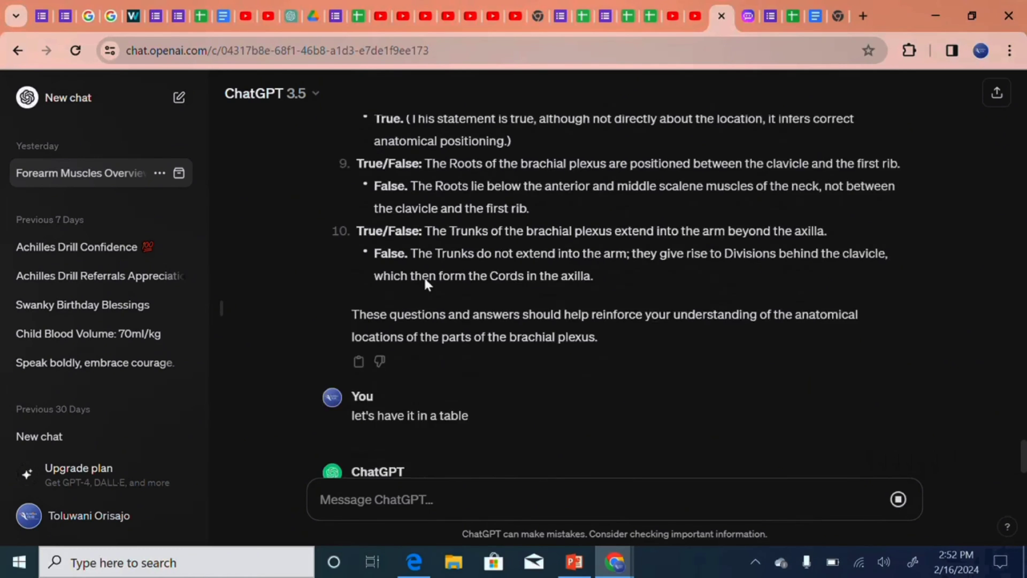
scroll(534, 290, "up", 3)
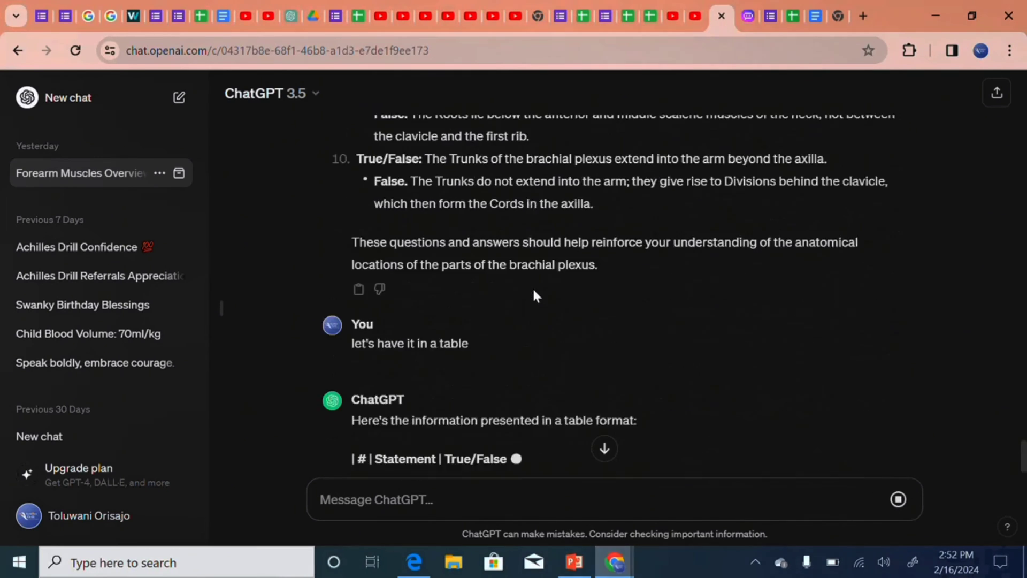
scroll(532, 287, "down", 5)
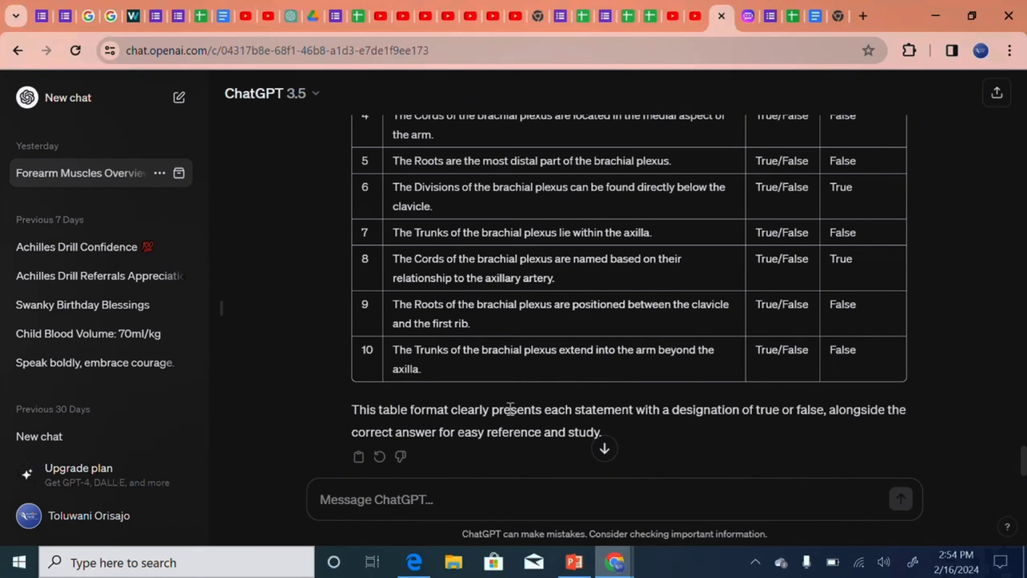
scroll(587, 355, "up", 3)
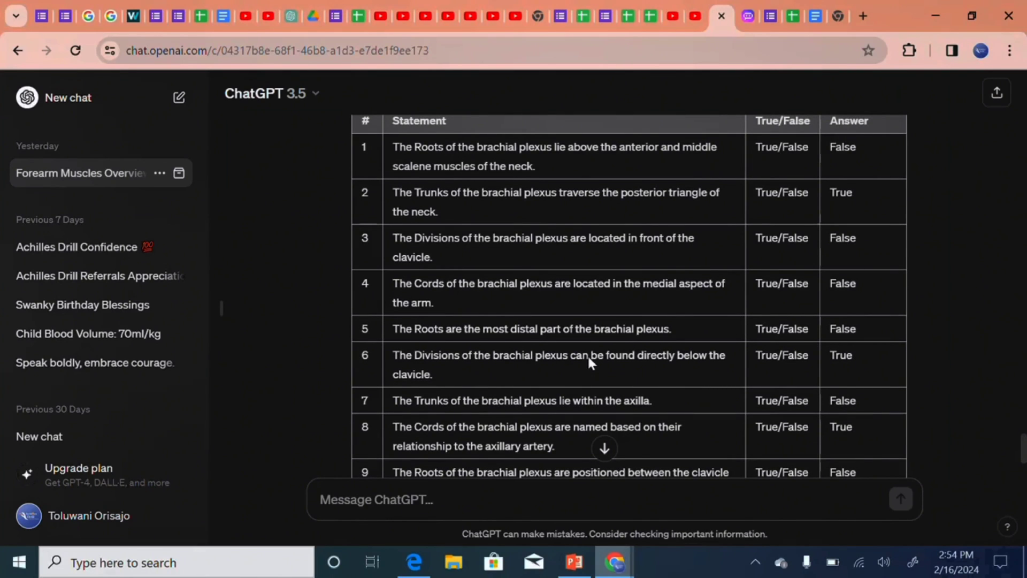
scroll(588, 360, "down", 2)
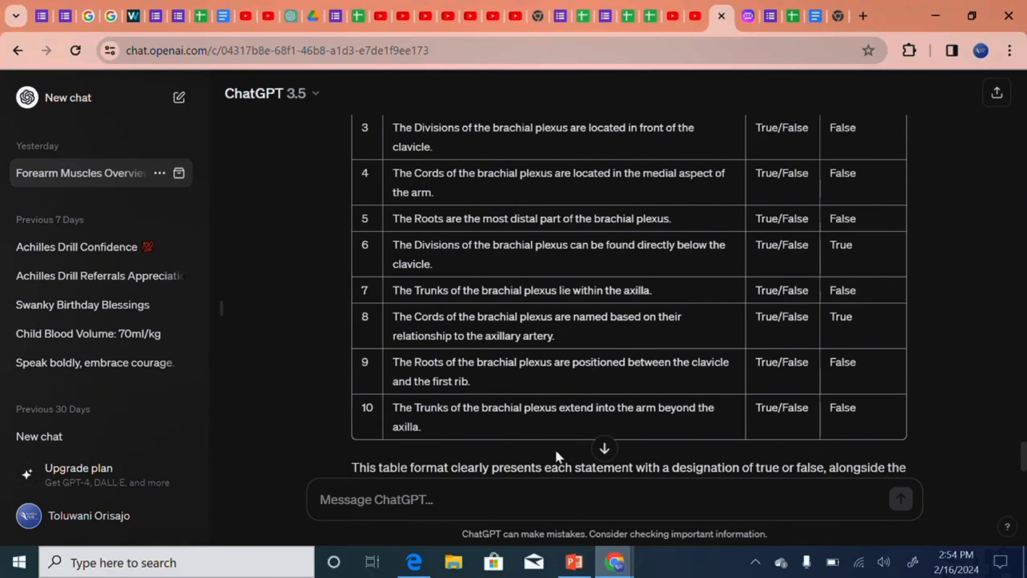
left_click(574, 561)
Step: Deselect the slide 8 text box and move to slide 9, CREATING FILL IN THE BLANK QUESTIONS
left_click(220, 391)
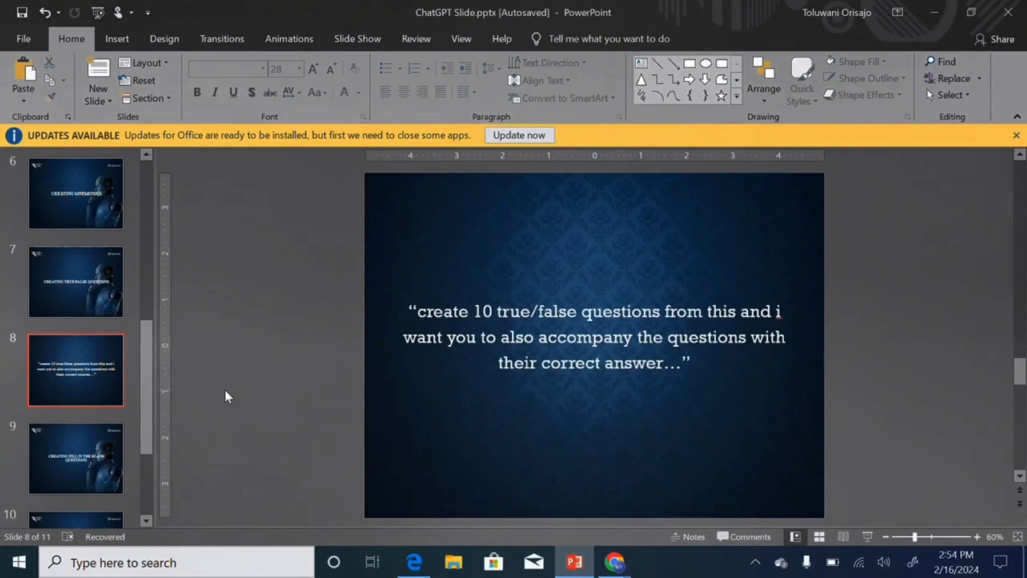
left_click(85, 462)
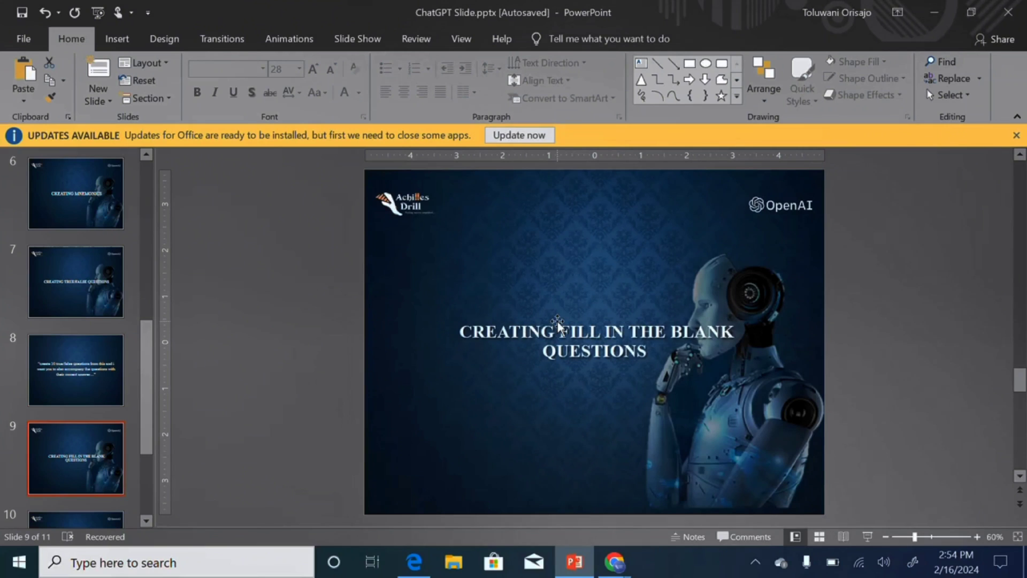